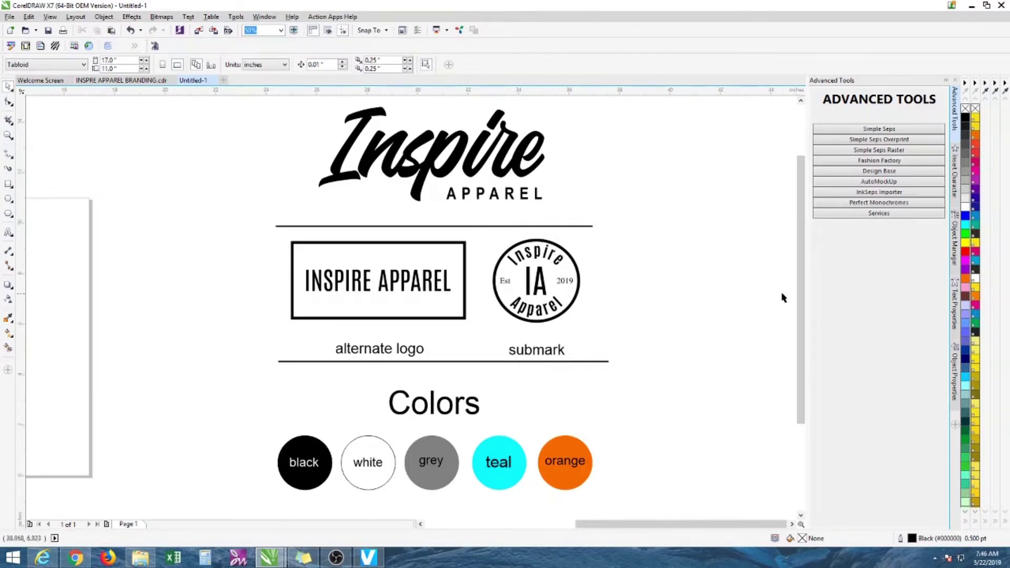
- Switch to the Placeit mockups page in Chrome and browse the mockup catalogue
{"action": "scroll", "coordinate": [801, 323], "scroll_direction": "up", "scroll_amount": 1}
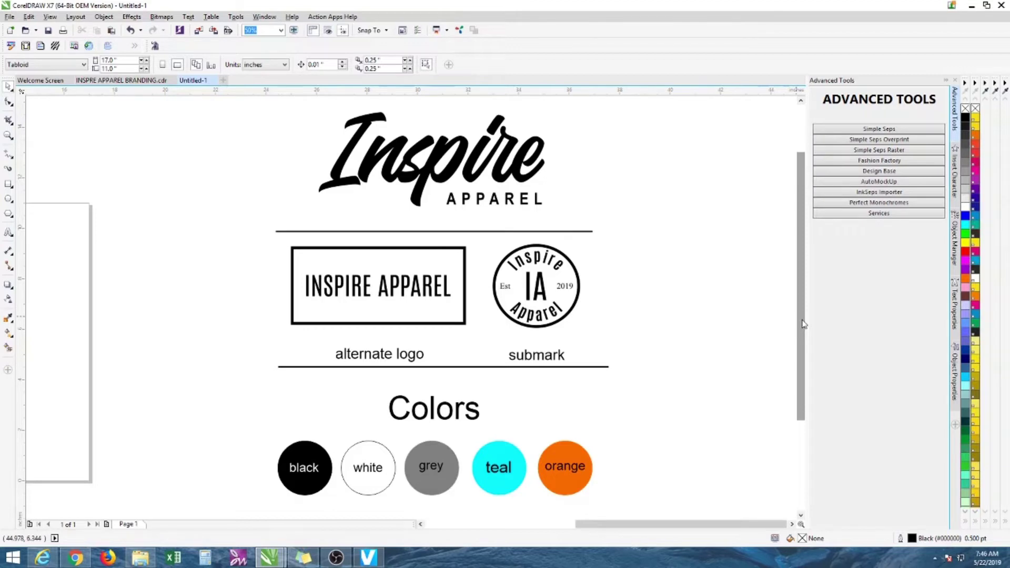
{"action": "left_click", "coordinate": [75, 557]}
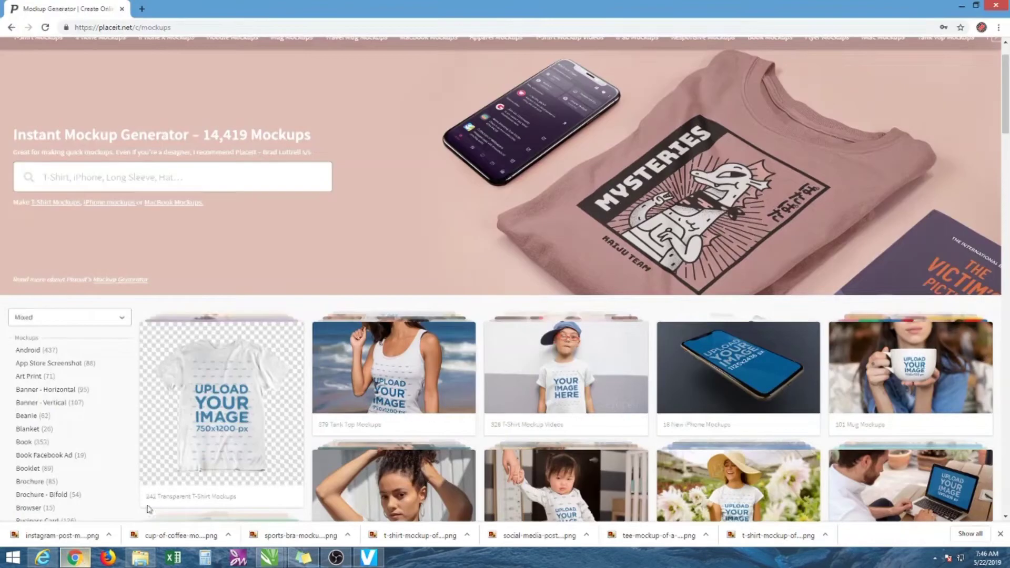
{"action": "scroll", "coordinate": [120, 46], "scroll_direction": "up", "scroll_amount": 1}
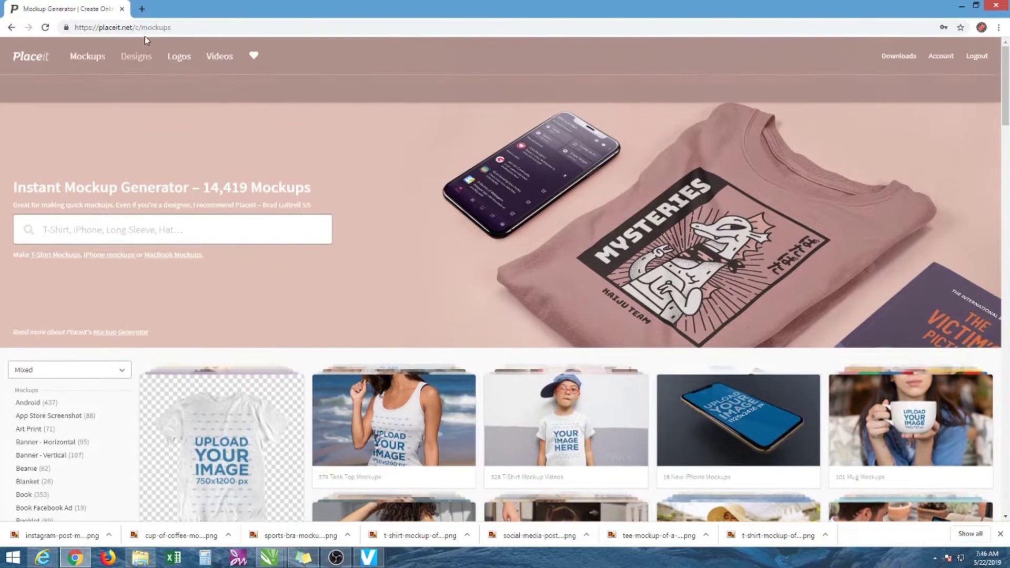
{"action": "left_click_drag", "start_coordinate": [75, 28], "coordinate": [132, 27]}
{"action": "scroll", "coordinate": [631, 165], "scroll_direction": "down", "scroll_amount": 1}
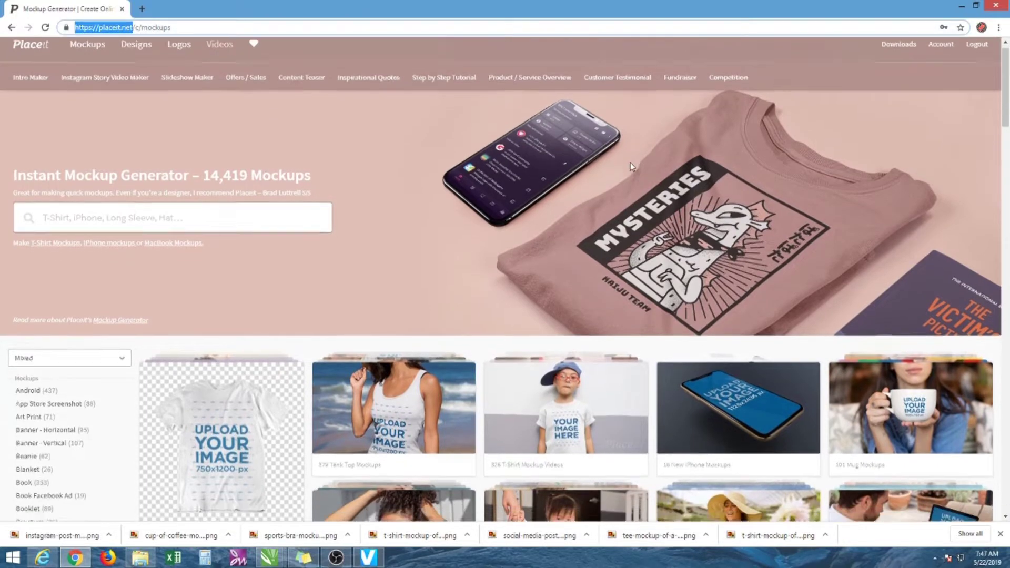
{"action": "scroll", "coordinate": [158, 79], "scroll_direction": "up", "scroll_amount": 1}
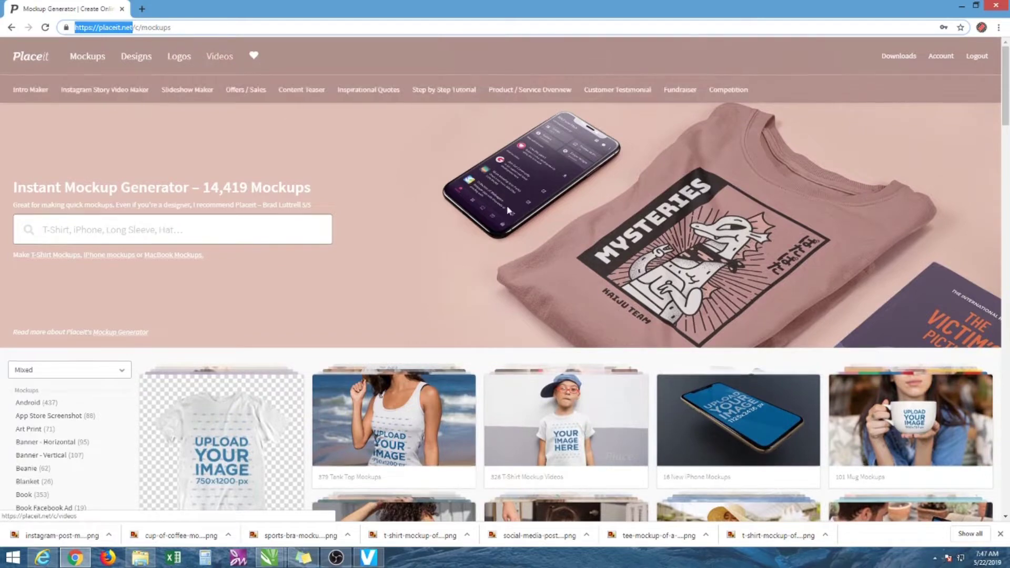
{"action": "scroll", "coordinate": [507, 206], "scroll_direction": "down", "scroll_amount": 6}
{"action": "scroll", "coordinate": [519, 213], "scroll_direction": "down", "scroll_amount": 6}
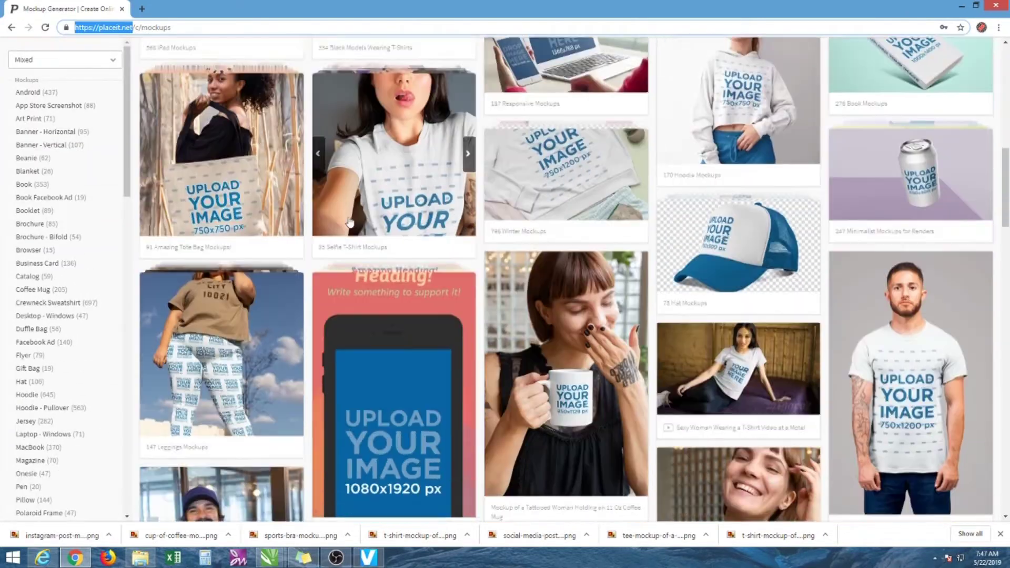
{"action": "scroll", "coordinate": [95, 284], "scroll_direction": "down", "scroll_amount": 10}
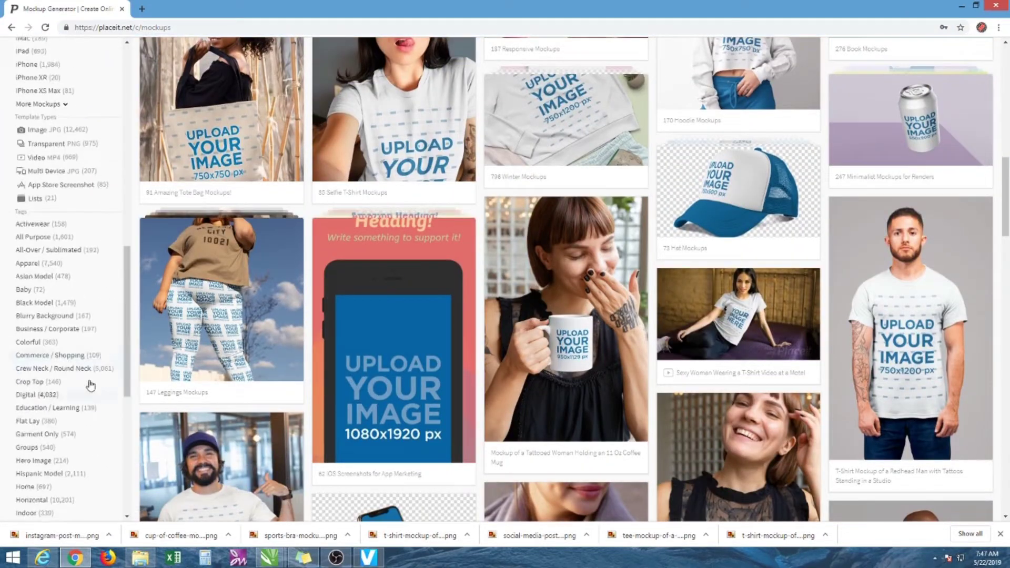
{"action": "scroll", "coordinate": [121, 311], "scroll_direction": "down", "scroll_amount": 10}
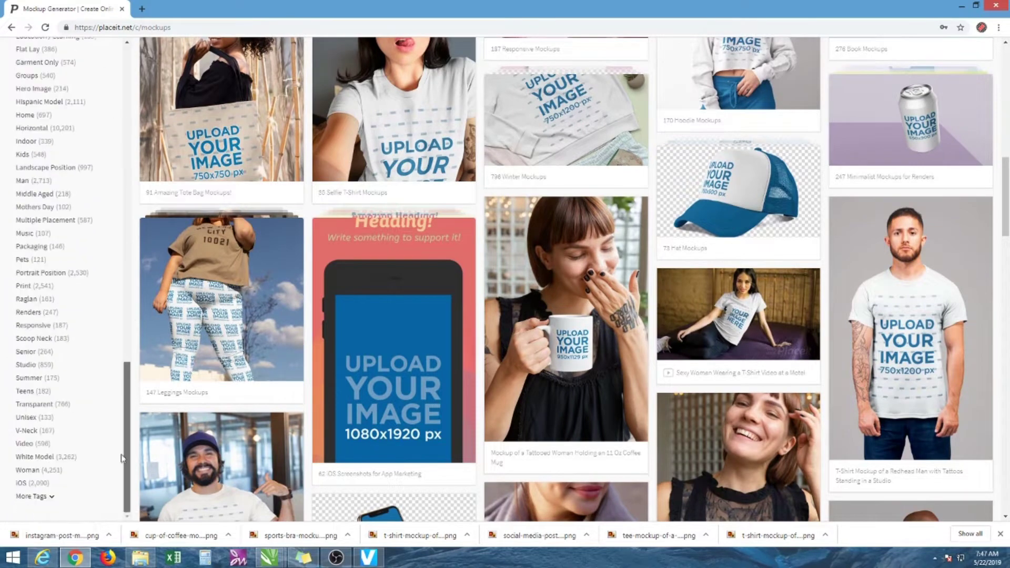
{"action": "scroll", "coordinate": [616, 277], "scroll_direction": "down", "scroll_amount": 10}
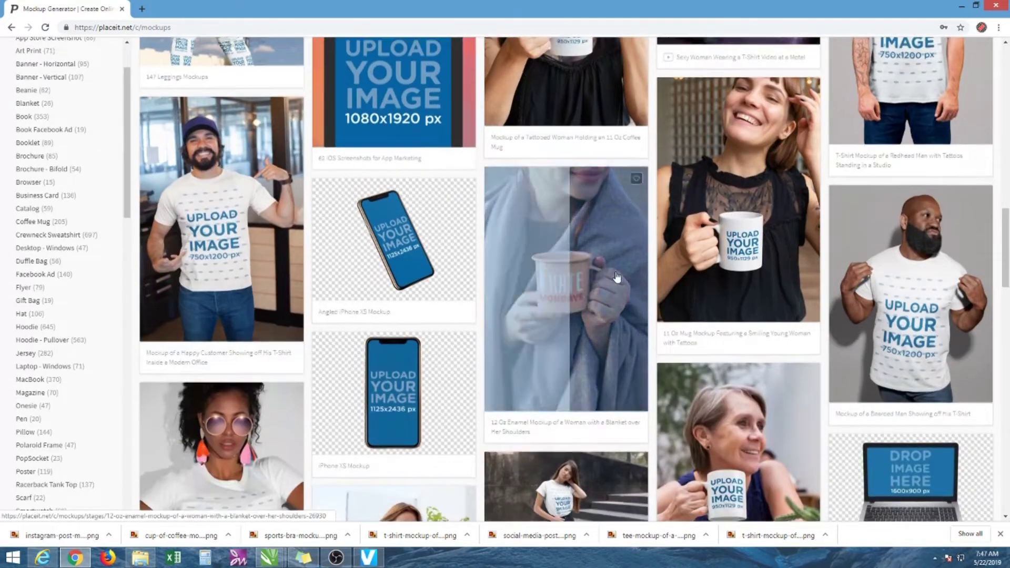
{"action": "scroll", "coordinate": [617, 277], "scroll_direction": "down", "scroll_amount": 7}
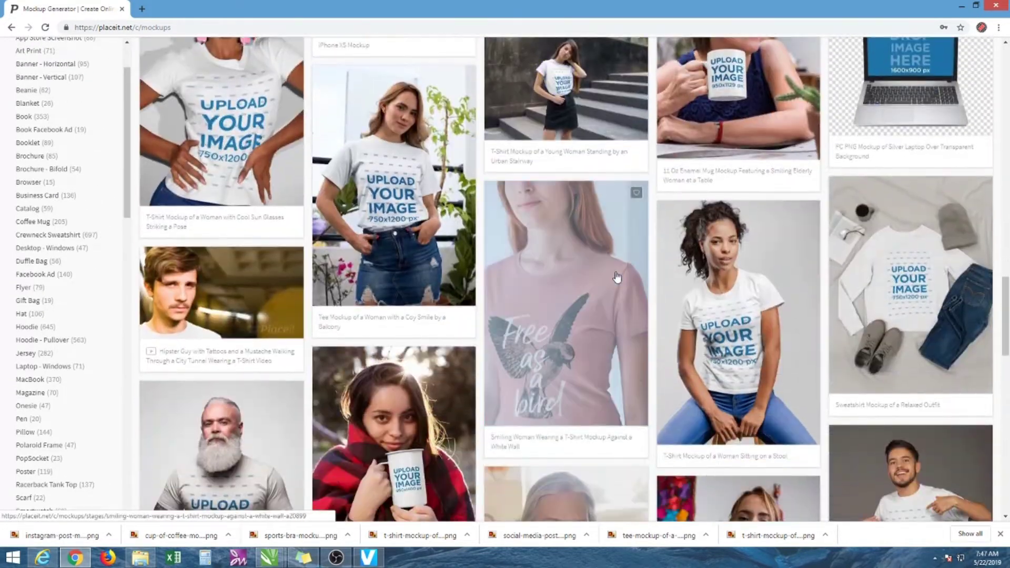
{"action": "scroll", "coordinate": [616, 276], "scroll_direction": "down", "scroll_amount": 4}
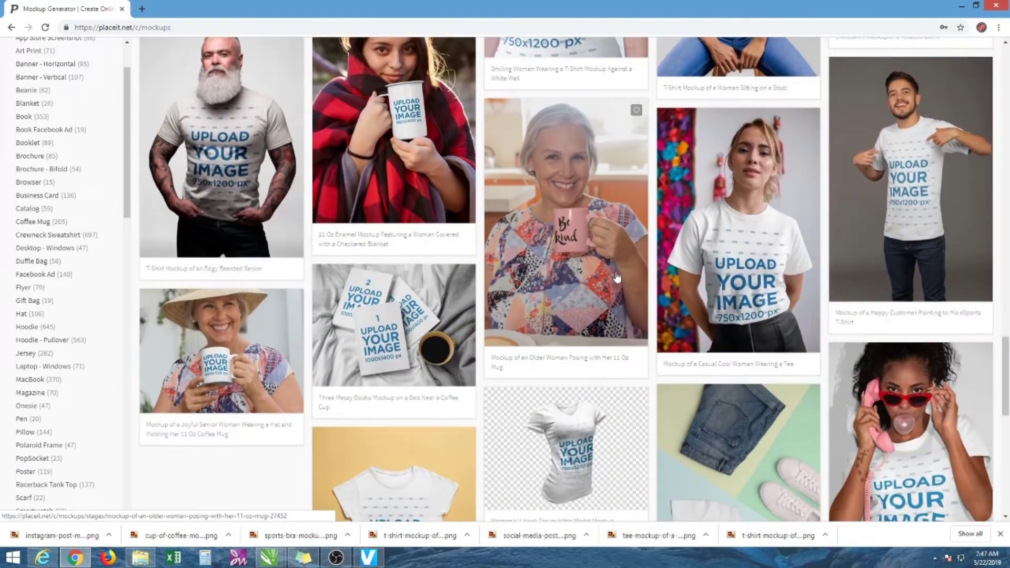
{"action": "scroll", "coordinate": [617, 277], "scroll_direction": "up", "scroll_amount": 8}
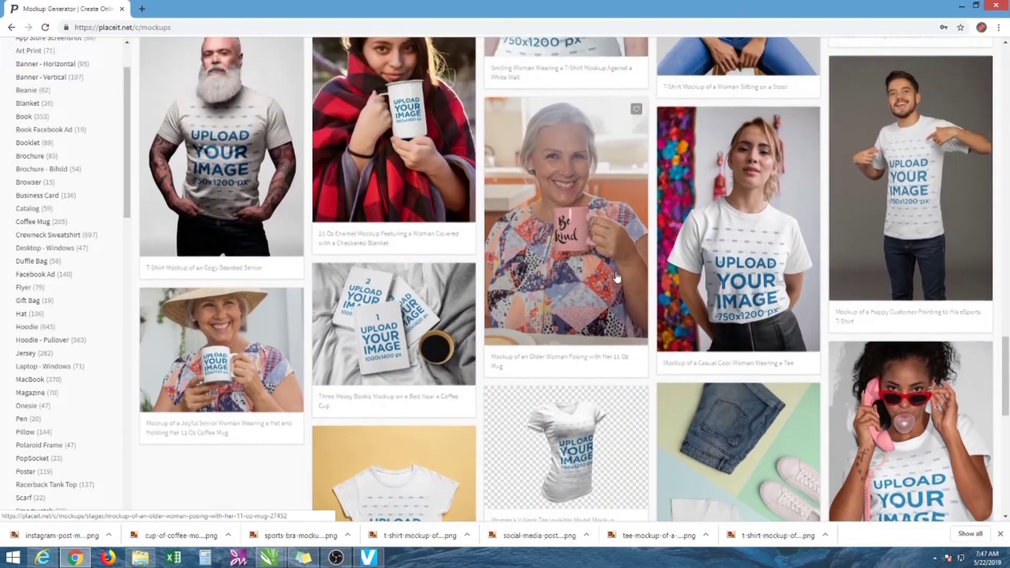
{"action": "scroll", "coordinate": [617, 277], "scroll_direction": "up", "scroll_amount": 10}
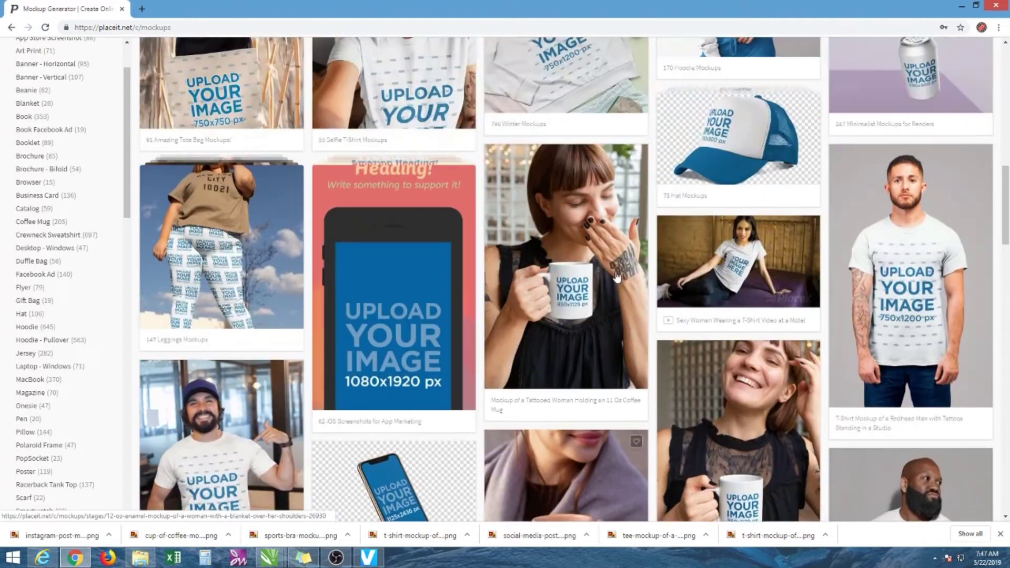
{"action": "scroll", "coordinate": [597, 281], "scroll_direction": "up", "scroll_amount": 1}
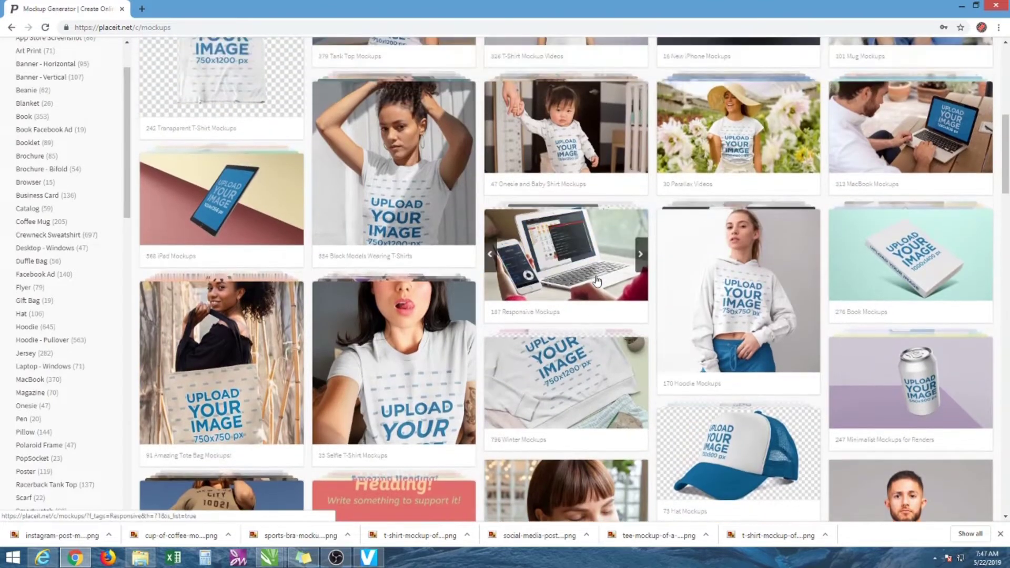
{"action": "scroll", "coordinate": [597, 280], "scroll_direction": "up", "scroll_amount": 1}
- Open the Black Models Wearing T-Shirts mockup generator and look over its results
{"action": "left_click", "coordinate": [414, 243]}
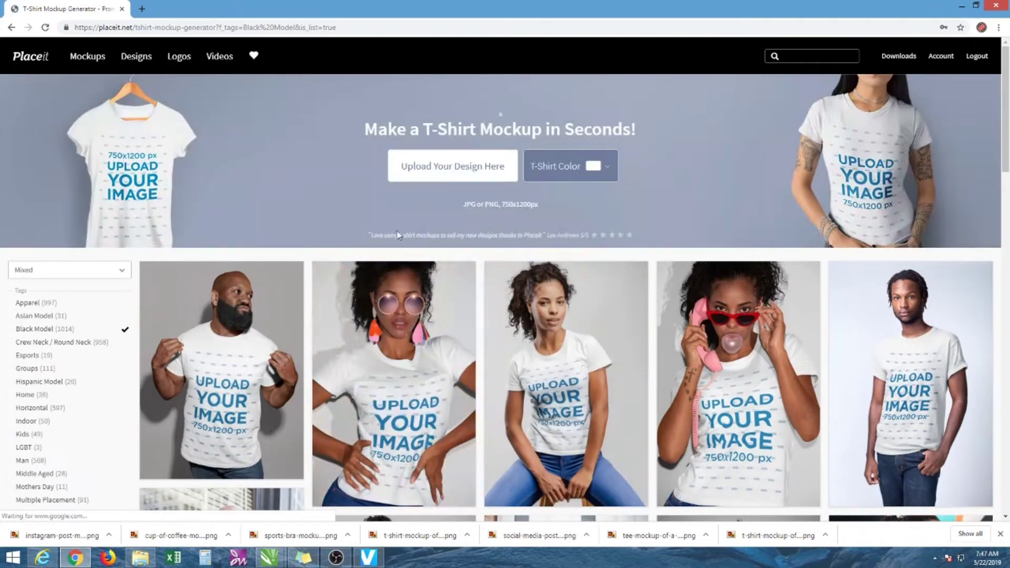
{"action": "scroll", "coordinate": [483, 235], "scroll_direction": "down", "scroll_amount": 2}
{"action": "scroll", "coordinate": [482, 235], "scroll_direction": "down", "scroll_amount": 3}
{"action": "scroll", "coordinate": [501, 187], "scroll_direction": "up", "scroll_amount": 4}
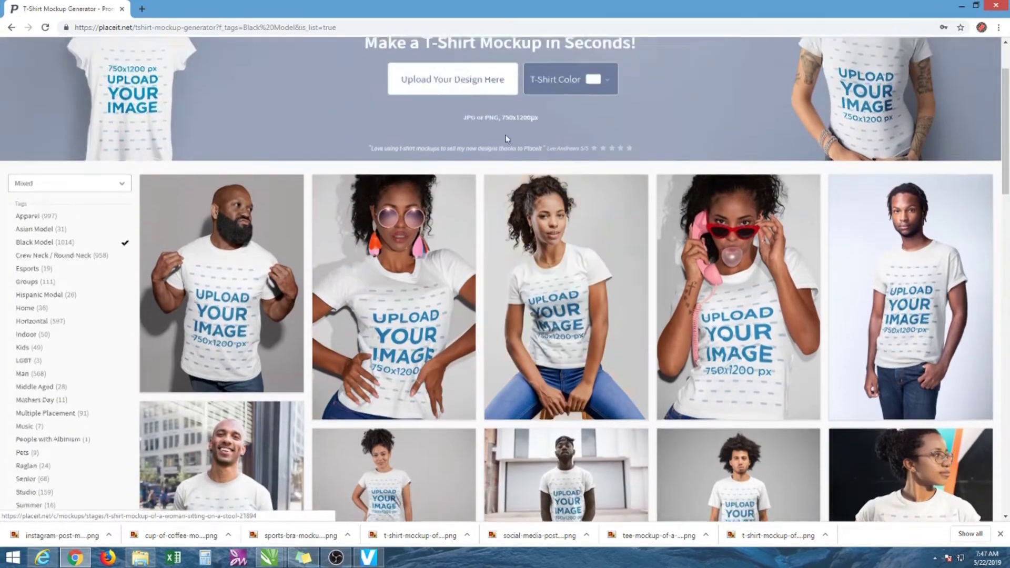
- Start a design upload and browse to the HOB > inspire apparel logo folder on My Book (E:)
{"action": "left_click", "coordinate": [505, 167]}
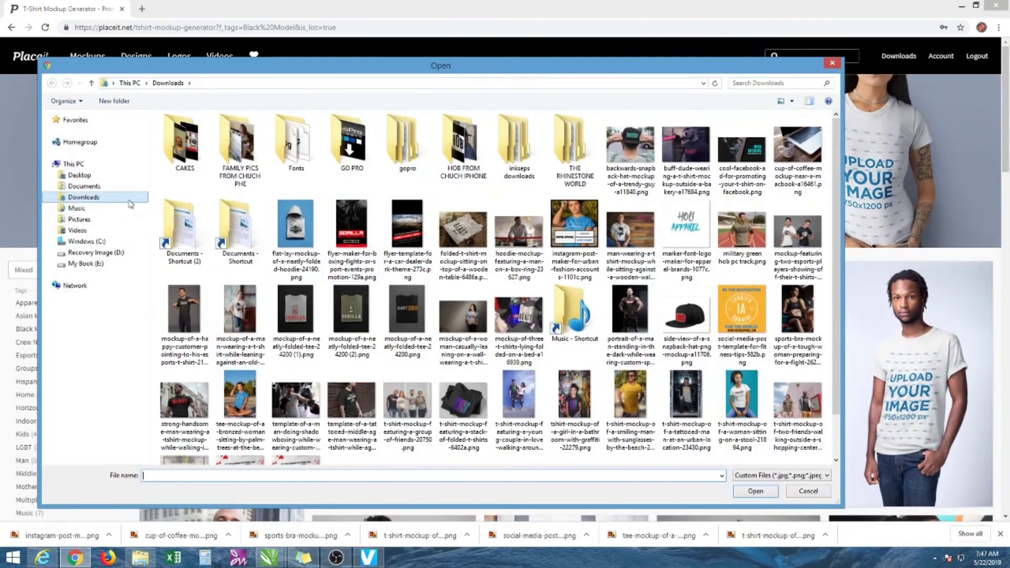
{"action": "left_click", "coordinate": [93, 265]}
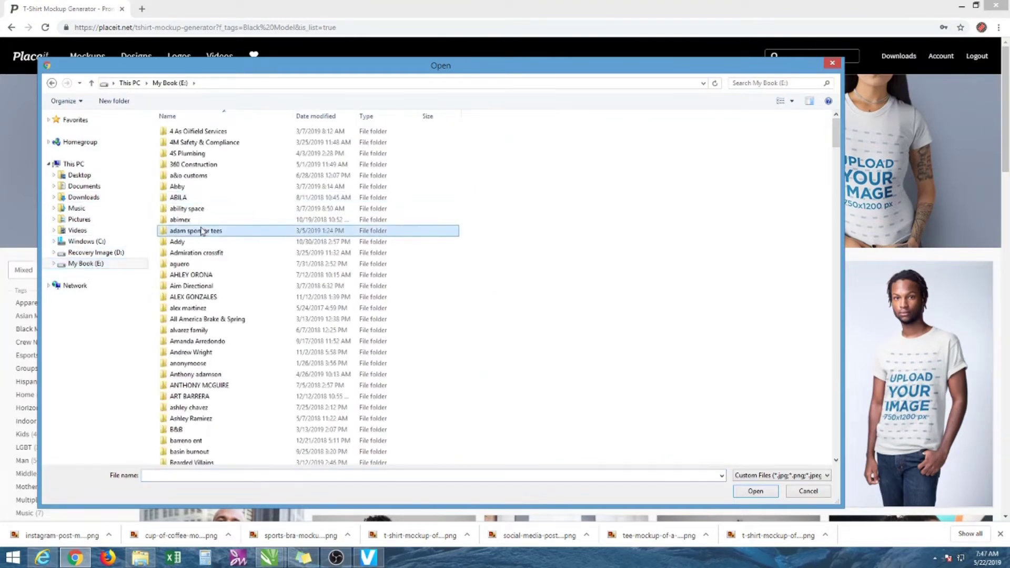
{"action": "type", "text": "hob"}
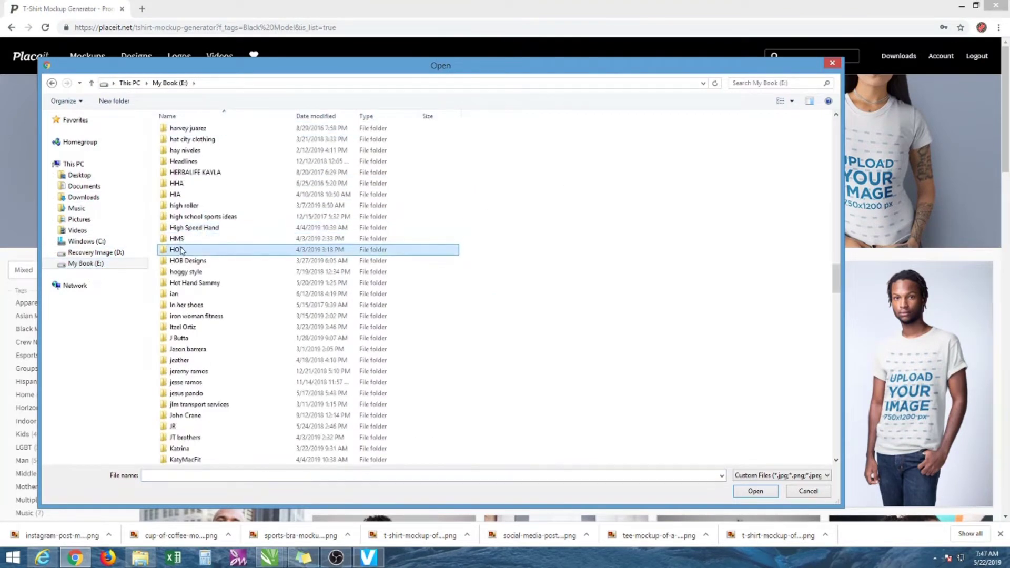
{"action": "double_click", "coordinate": [182, 251]}
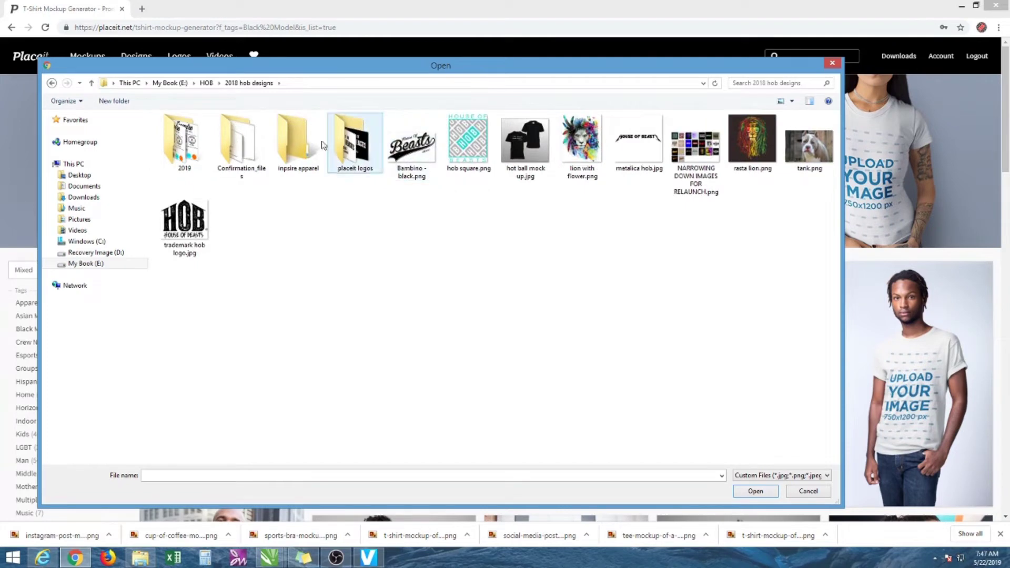
{"action": "double_click", "coordinate": [296, 140]}
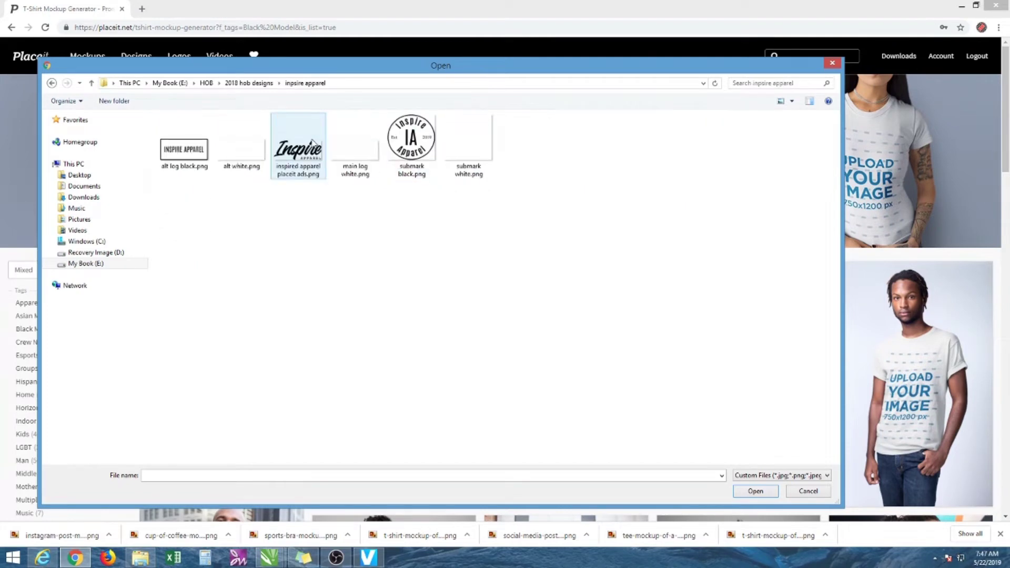
- Compare the logo files and upload inspired apparel placeit ads.png
{"action": "left_click", "coordinate": [203, 166]}
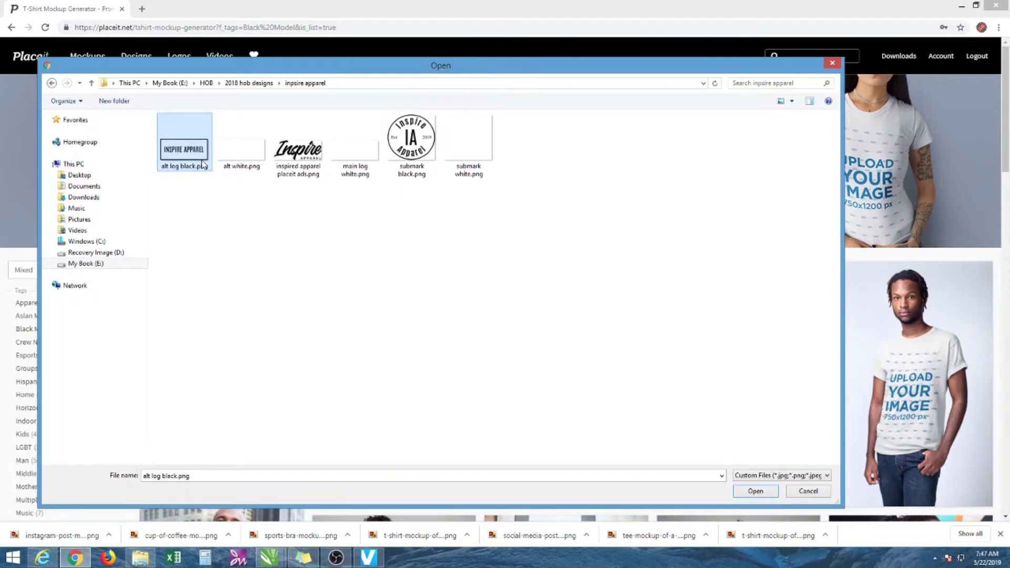
{"action": "left_click", "coordinate": [231, 157]}
{"action": "left_click", "coordinate": [287, 156]}
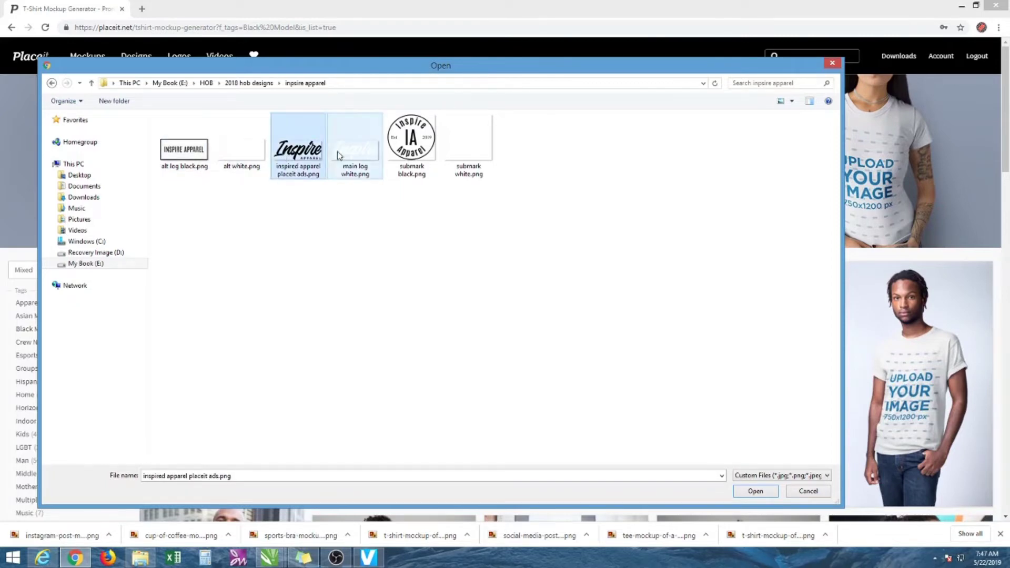
{"action": "left_click", "coordinate": [355, 152]}
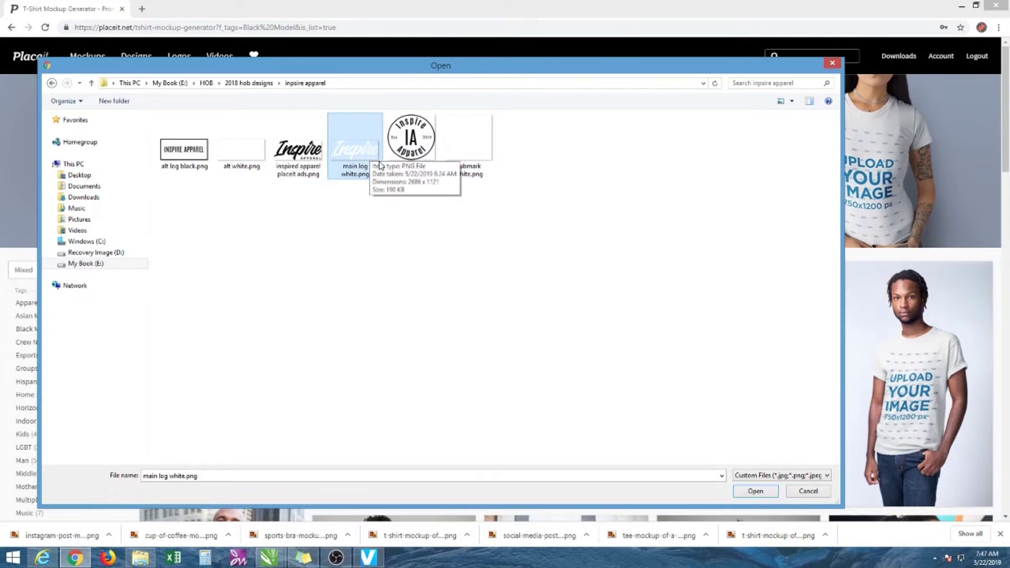
{"action": "left_click", "coordinate": [300, 149]}
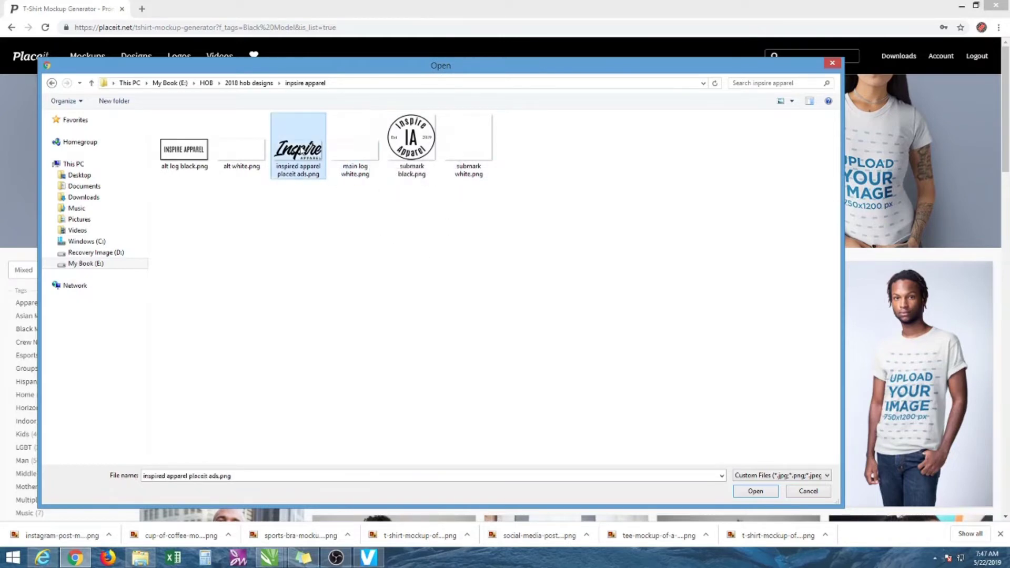
{"action": "left_click", "coordinate": [757, 491]}
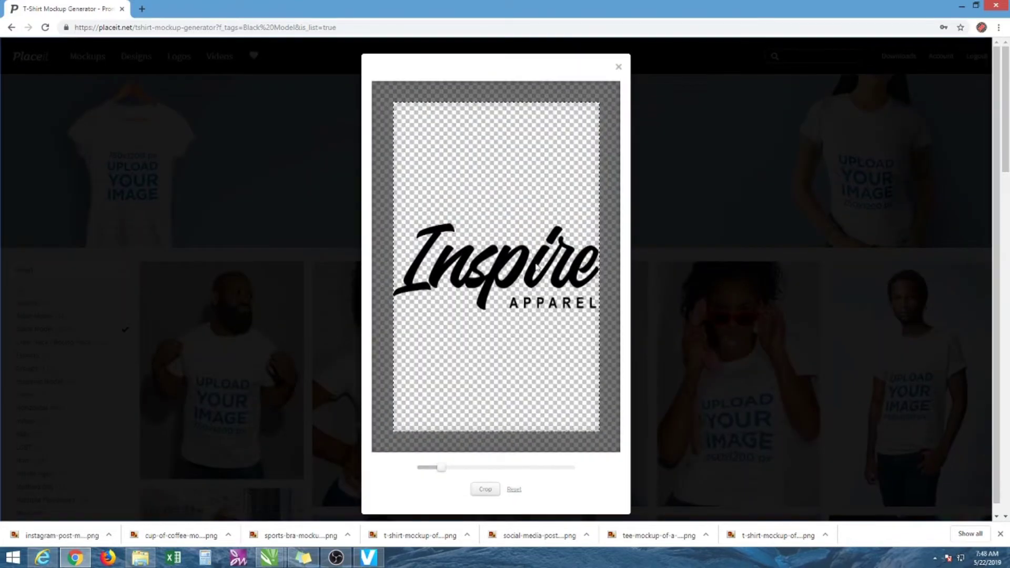
- Move the logo higher, shrink it slightly with the zoom slider, and apply the crop
{"action": "left_click_drag", "start_coordinate": [550, 315], "coordinate": [544, 179]}
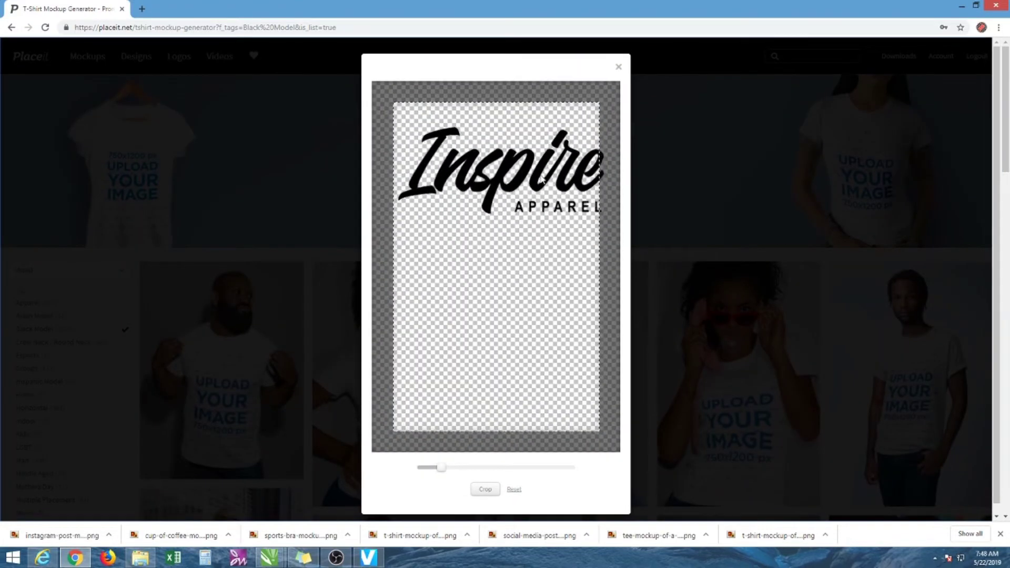
{"action": "left_click_drag", "start_coordinate": [442, 467], "coordinate": [435, 467]}
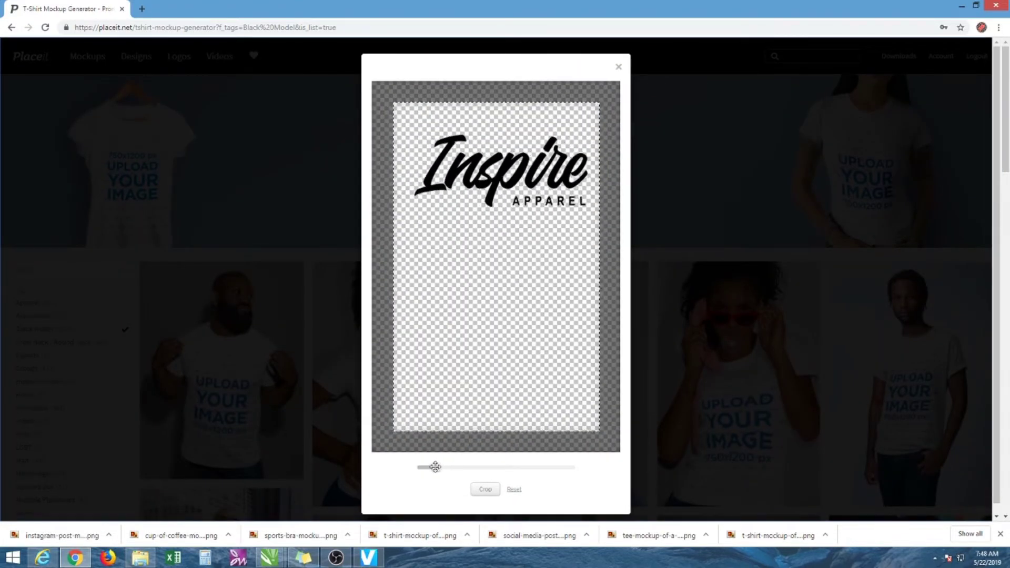
{"action": "left_click_drag", "start_coordinate": [523, 184], "coordinate": [517, 176]}
{"action": "left_click_drag", "start_coordinate": [436, 467], "coordinate": [434, 467]}
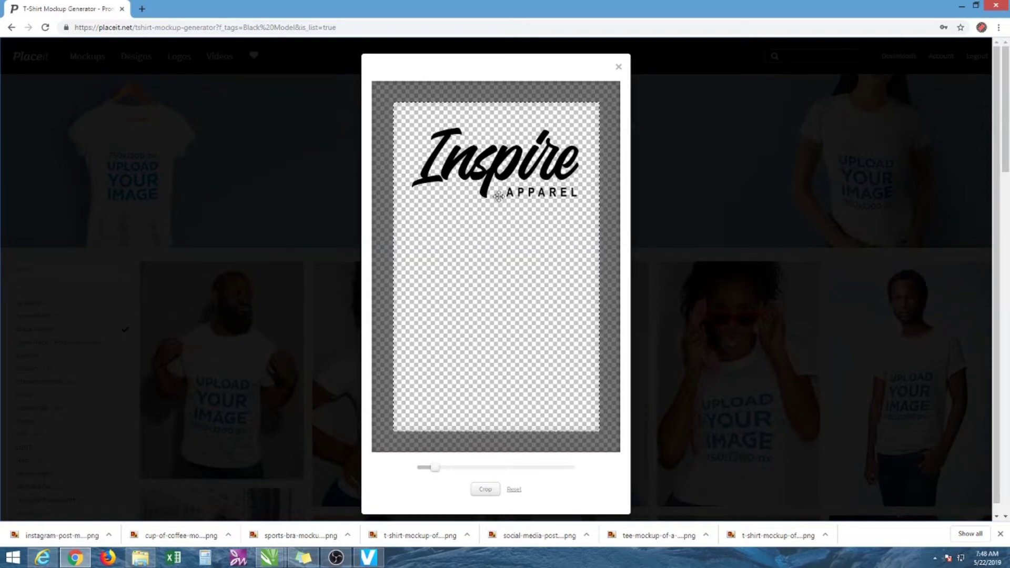
{"action": "left_click", "coordinate": [494, 490]}
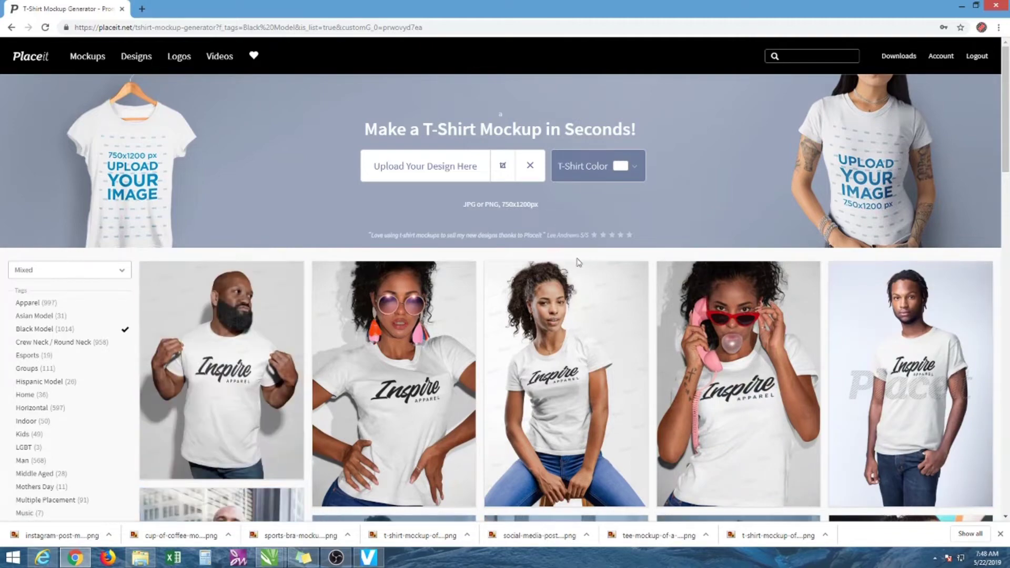
{"action": "scroll", "coordinate": [578, 262], "scroll_direction": "down", "scroll_amount": 5}
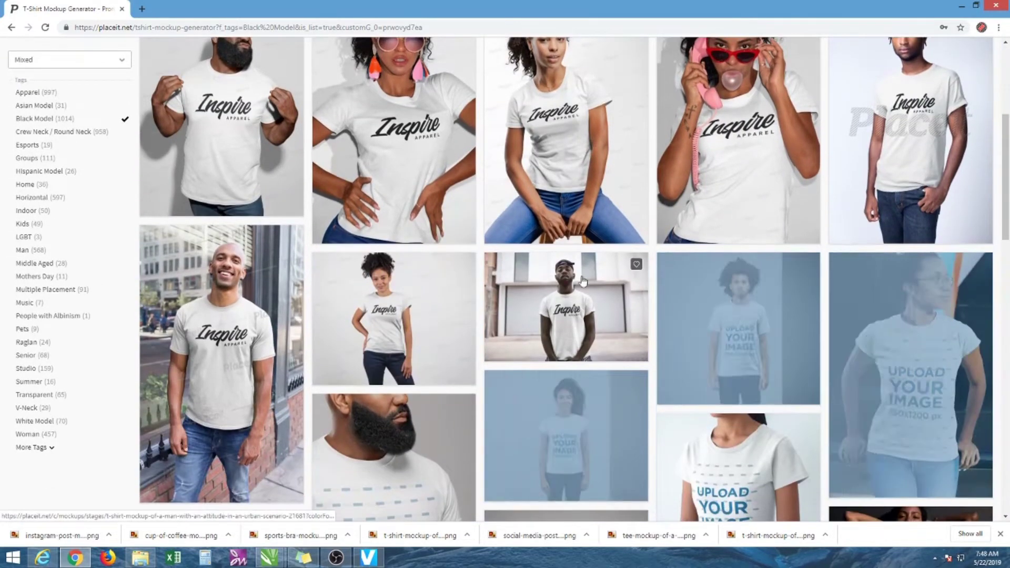
{"action": "scroll", "coordinate": [582, 280], "scroll_direction": "down", "scroll_amount": 2}
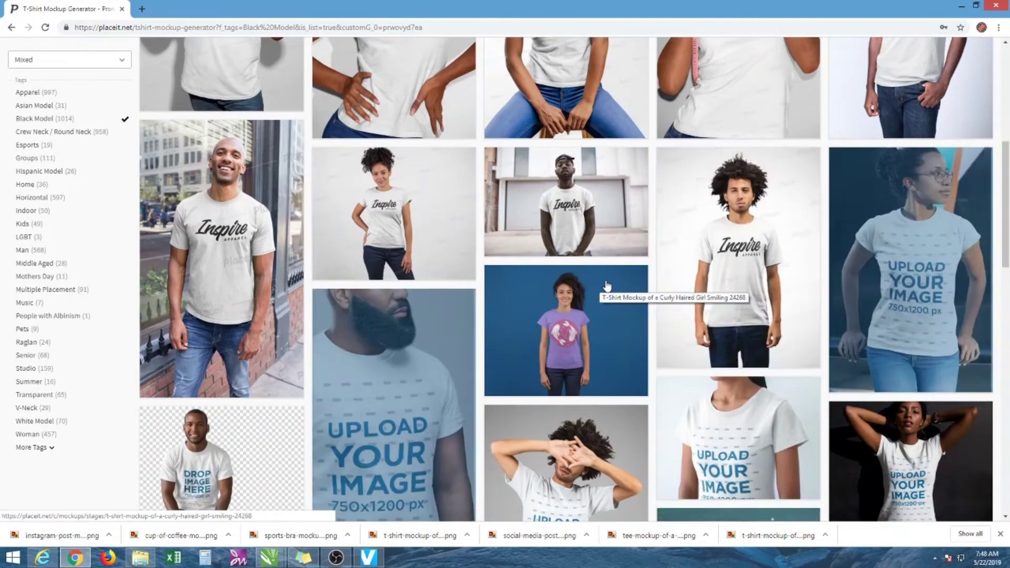
{"action": "scroll", "coordinate": [607, 286], "scroll_direction": "up", "scroll_amount": 7}
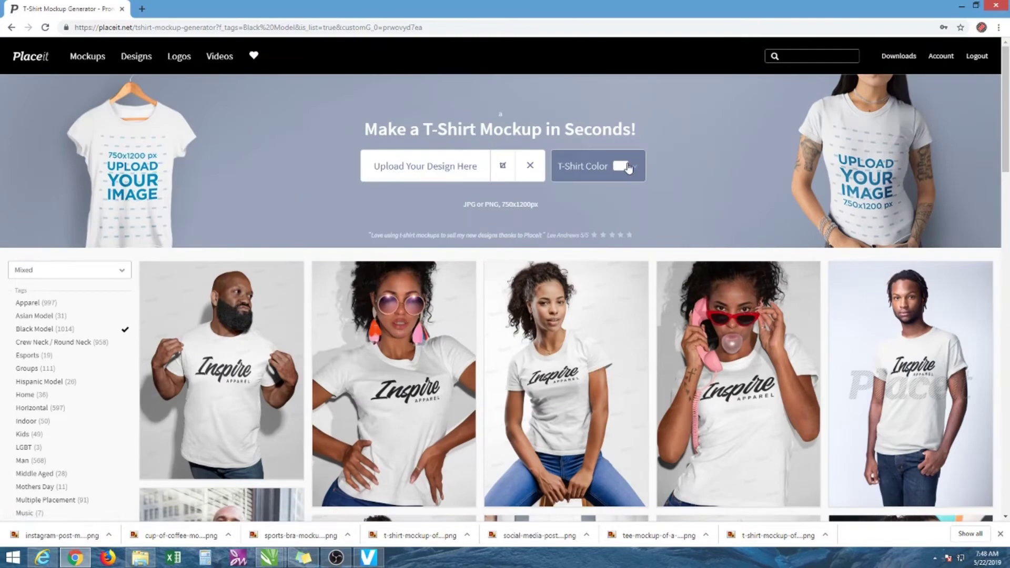
- Change the T-shirt colour to red and review the updated mockups
{"action": "left_click", "coordinate": [631, 168]}
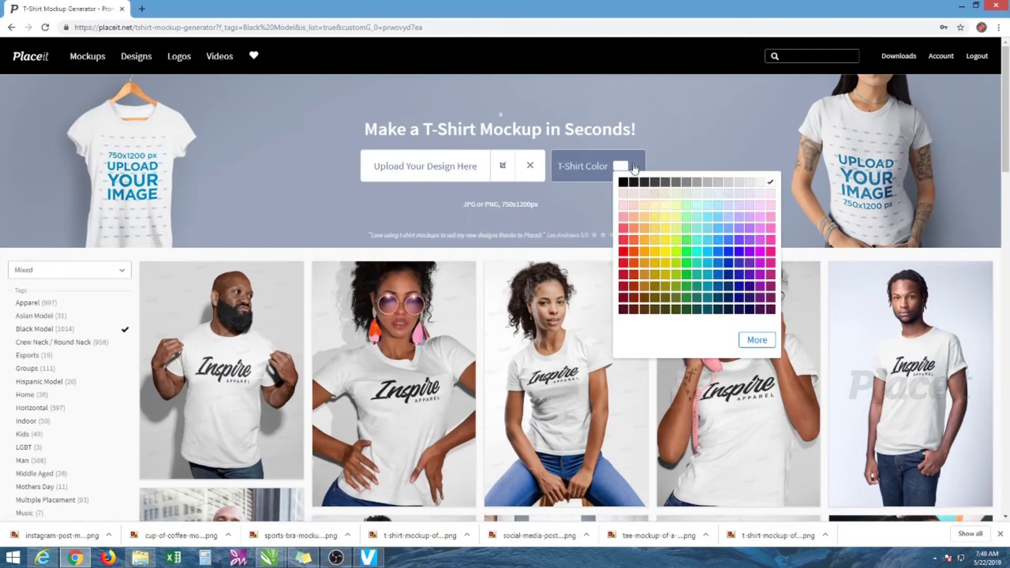
{"action": "left_click", "coordinate": [625, 257]}
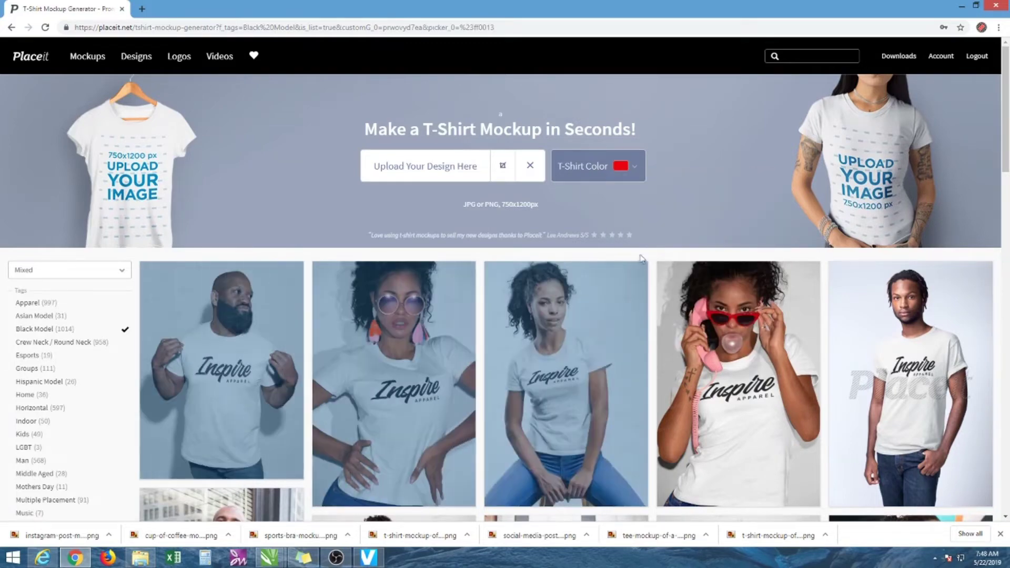
{"action": "scroll", "coordinate": [637, 266], "scroll_direction": "down", "scroll_amount": 2}
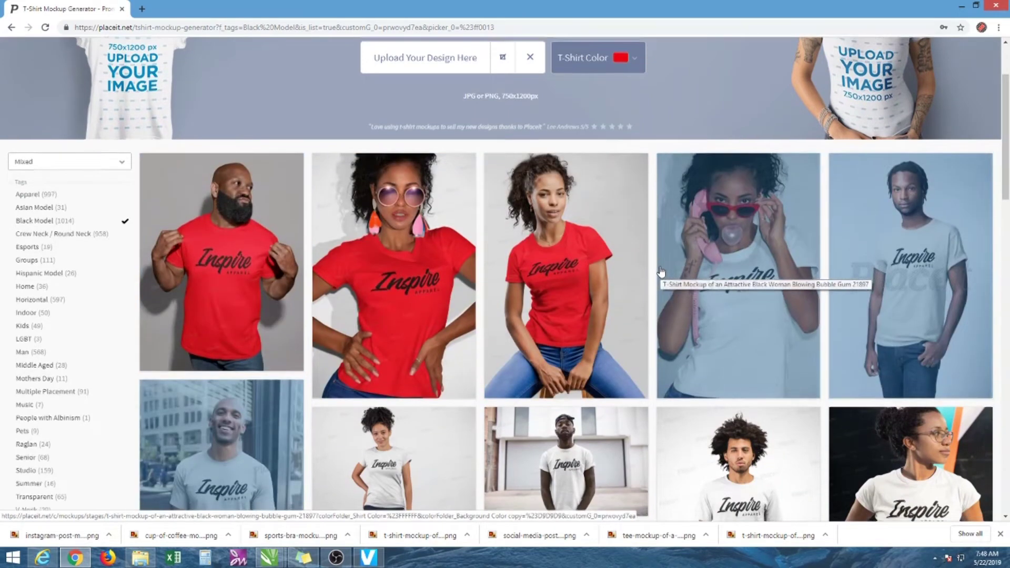
{"action": "scroll", "coordinate": [659, 269], "scroll_direction": "down", "scroll_amount": 2}
{"action": "scroll", "coordinate": [661, 272], "scroll_direction": "down", "scroll_amount": 6}
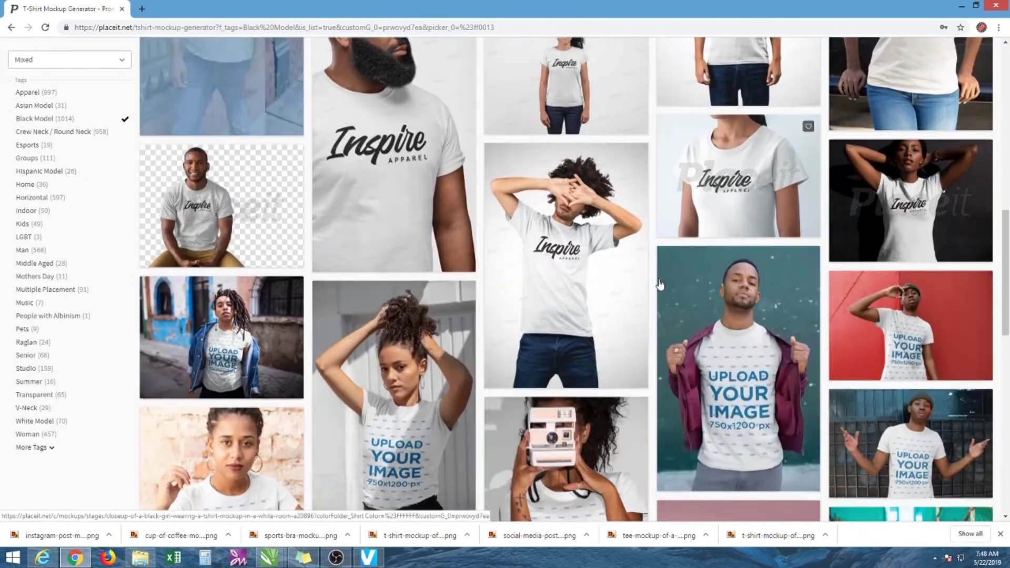
{"action": "scroll", "coordinate": [653, 284], "scroll_direction": "down", "scroll_amount": 4}
{"action": "scroll", "coordinate": [366, 128], "scroll_direction": "up", "scroll_amount": 15}
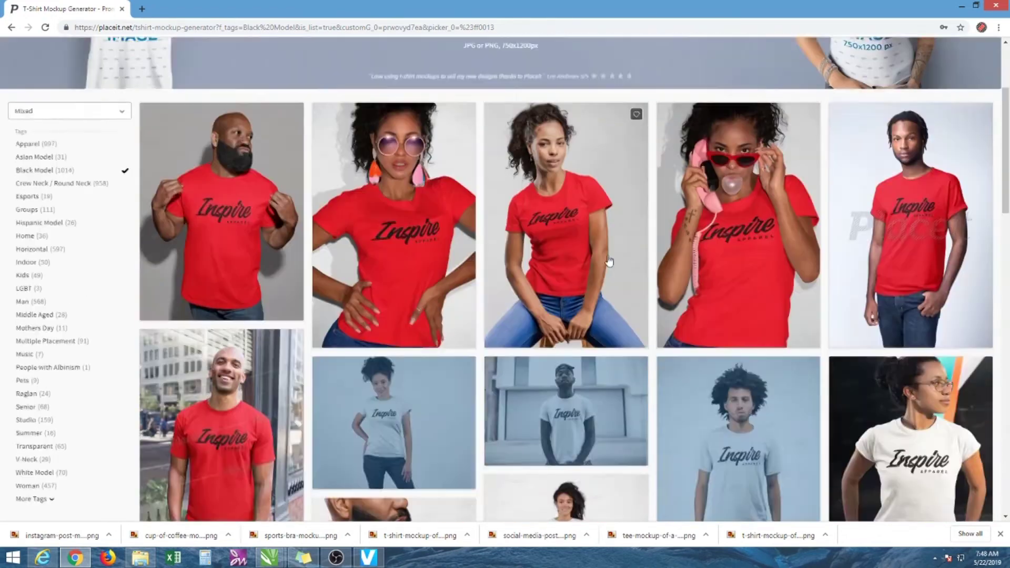
{"action": "mouse_move", "coordinate": [149, 65]}
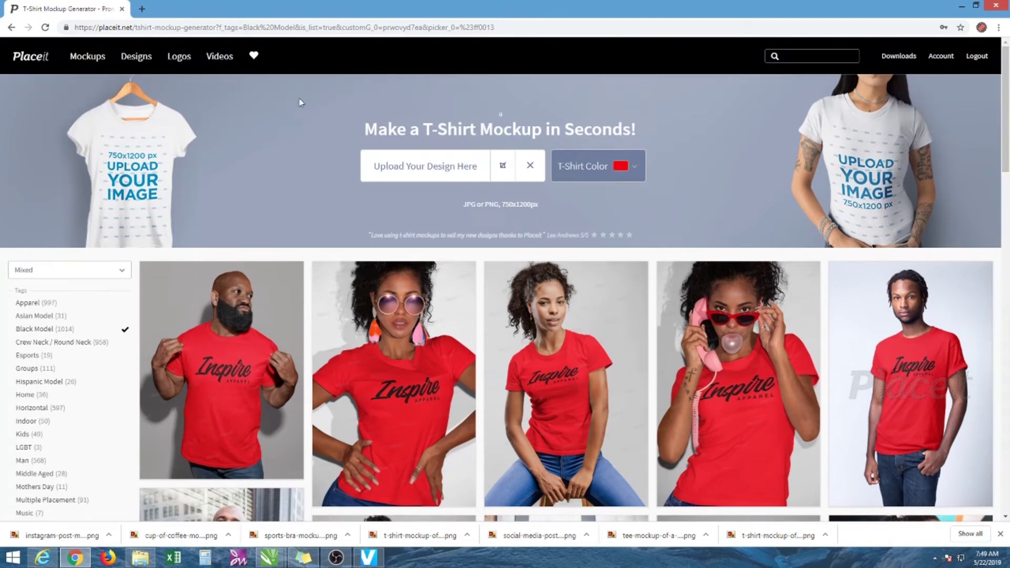
{"action": "left_click_drag", "start_coordinate": [1006, 145], "coordinate": [1006, 315]}
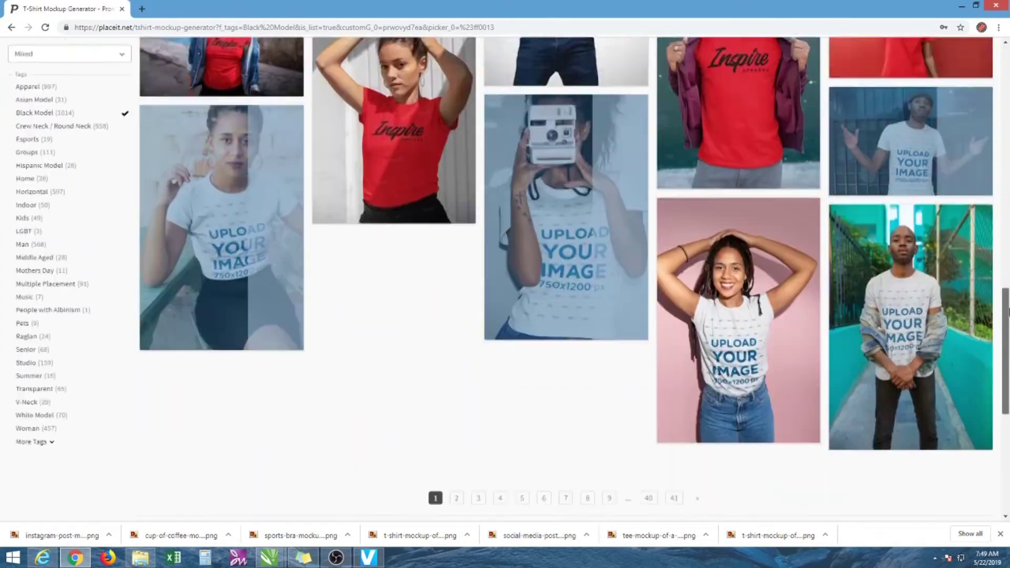
{"action": "left_click", "coordinate": [458, 494]}
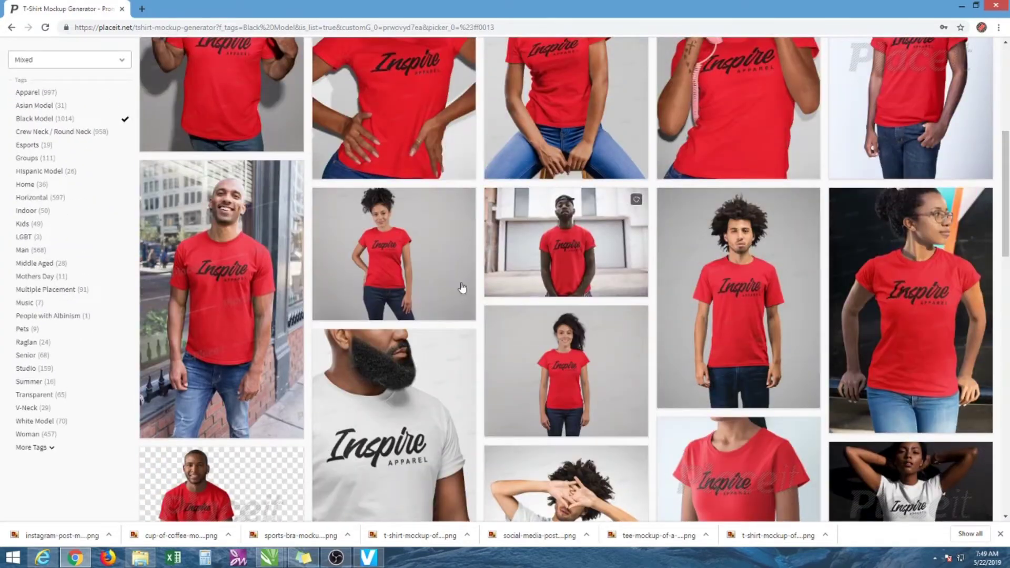
{"action": "scroll", "coordinate": [485, 251], "scroll_direction": "up", "scroll_amount": 6}
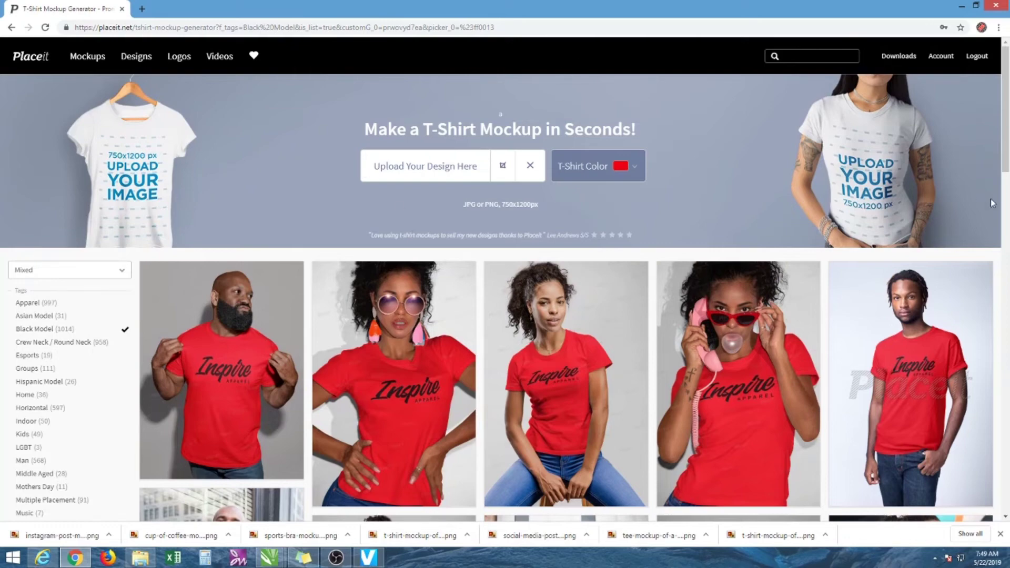
{"action": "left_click_drag", "start_coordinate": [1006, 126], "coordinate": [1005, 192]}
{"action": "scroll", "coordinate": [793, 408], "scroll_direction": "down", "scroll_amount": 1}
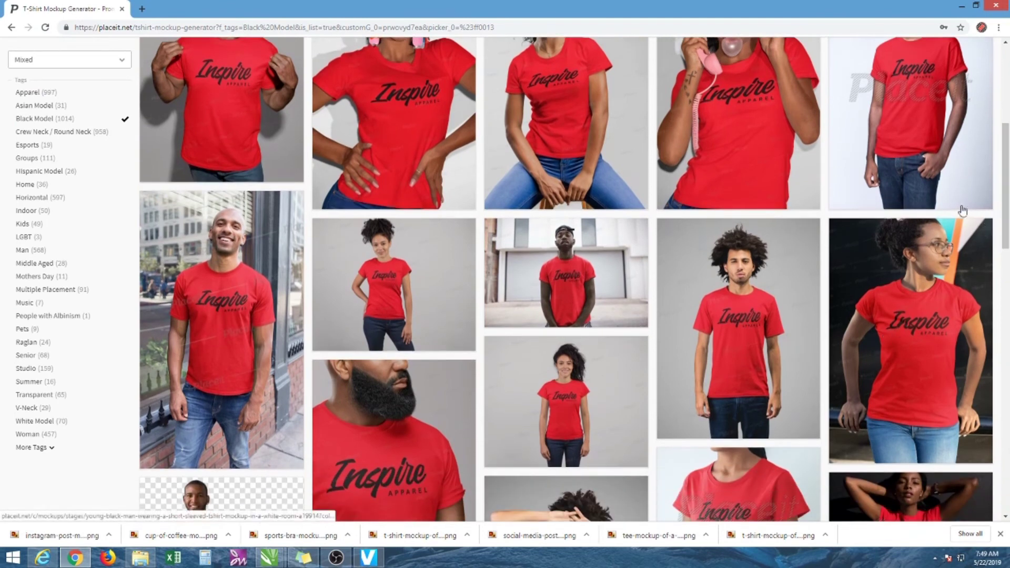
{"action": "scroll", "coordinate": [751, 360], "scroll_direction": "down", "scroll_amount": 3}
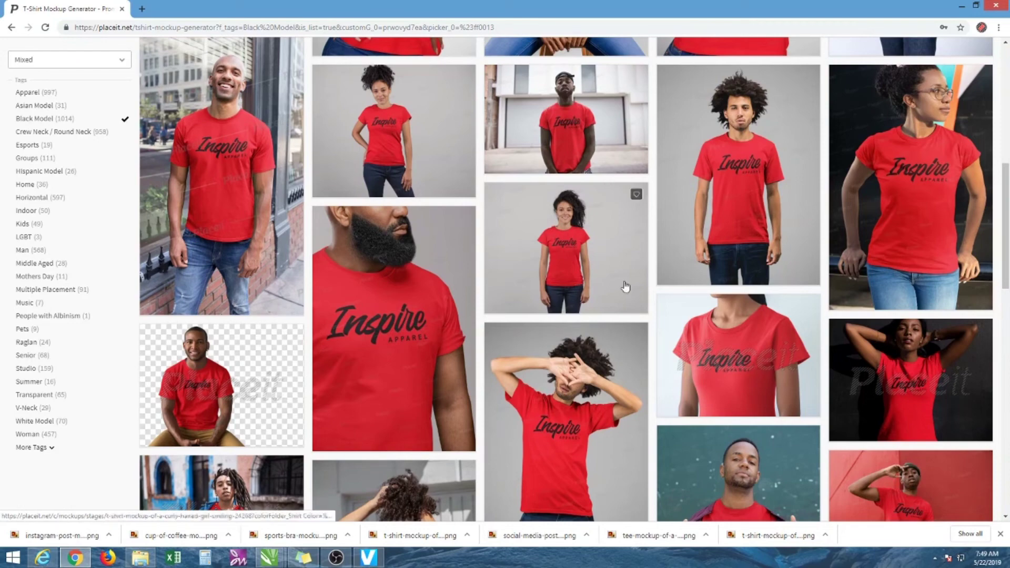
{"action": "scroll", "coordinate": [1002, 231], "scroll_direction": "up", "scroll_amount": 10}
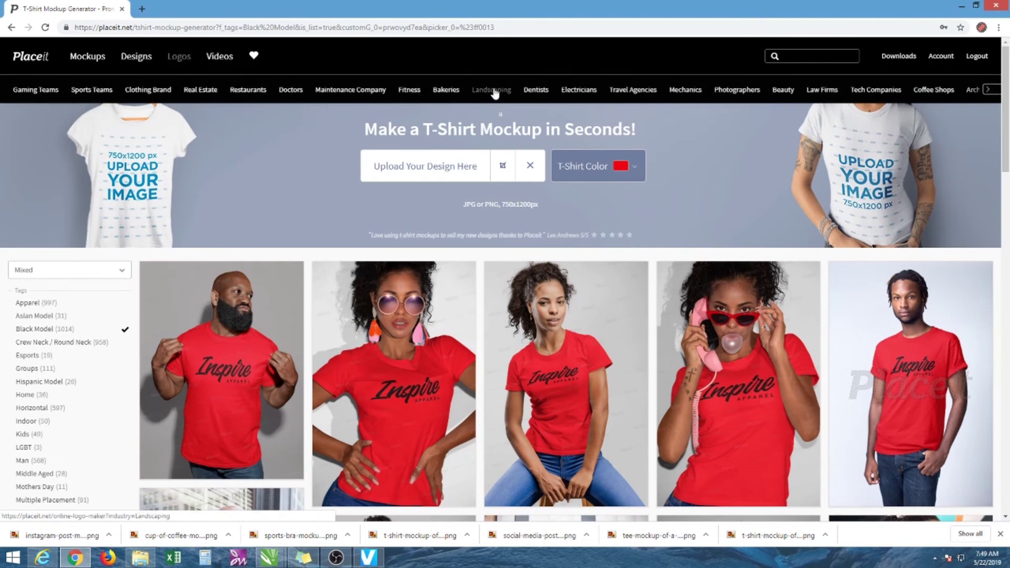
{"action": "mouse_move", "coordinate": [220, 56]}
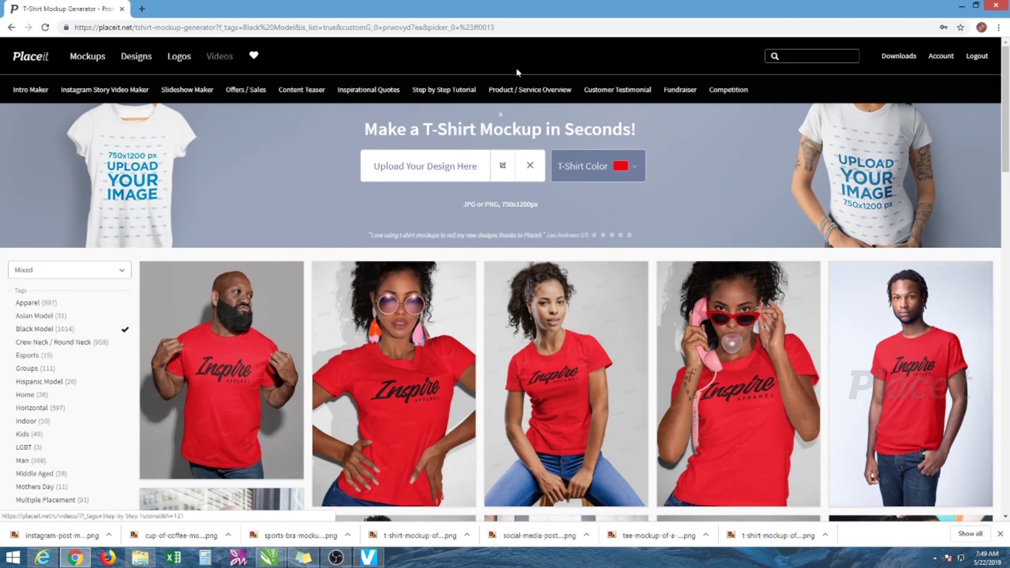